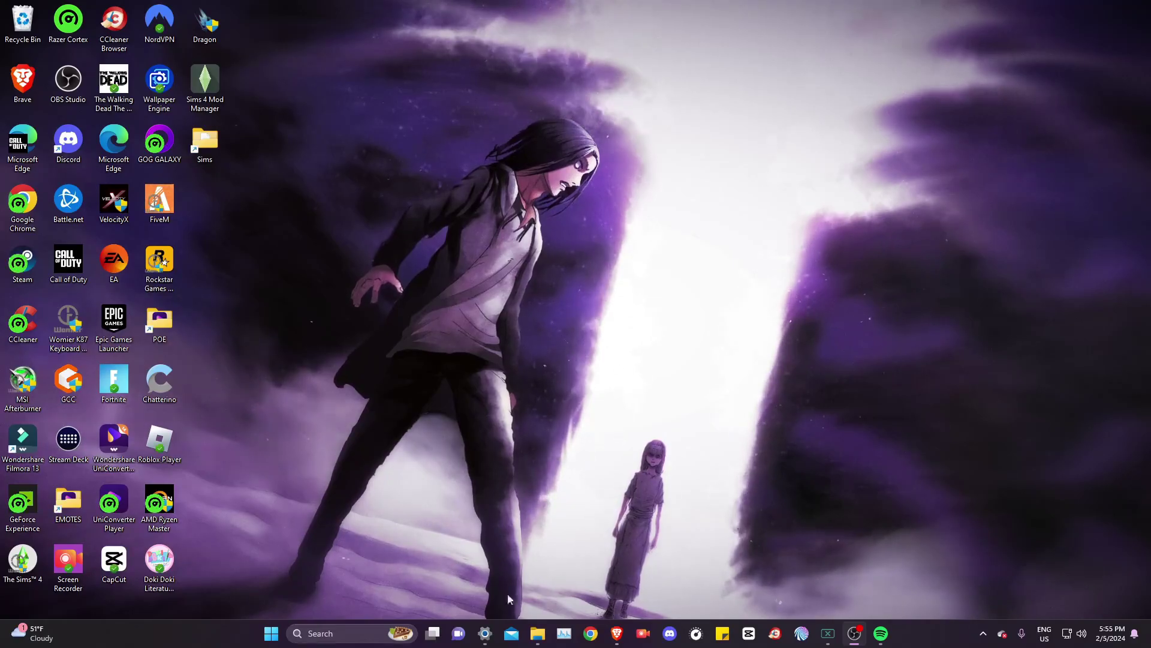
# Step: In the Windows volume mixer, set Spotify Music's output device to Music (TC-Helicon GoXLR)
pyautogui.click(485, 633)
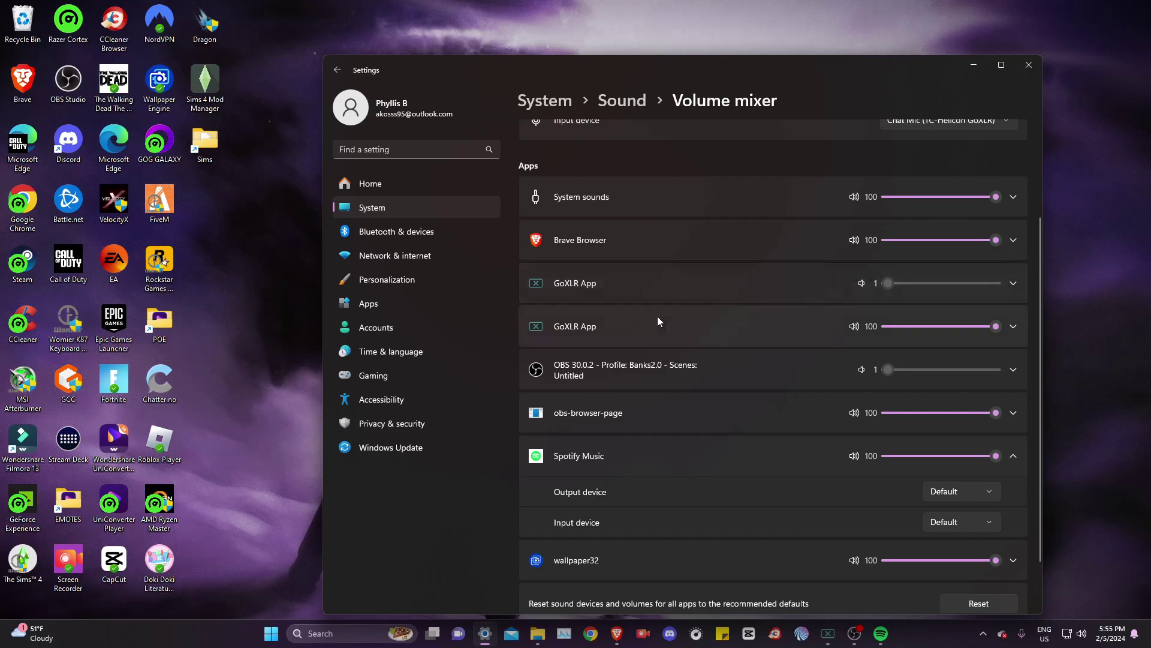
pyautogui.click(957, 493)
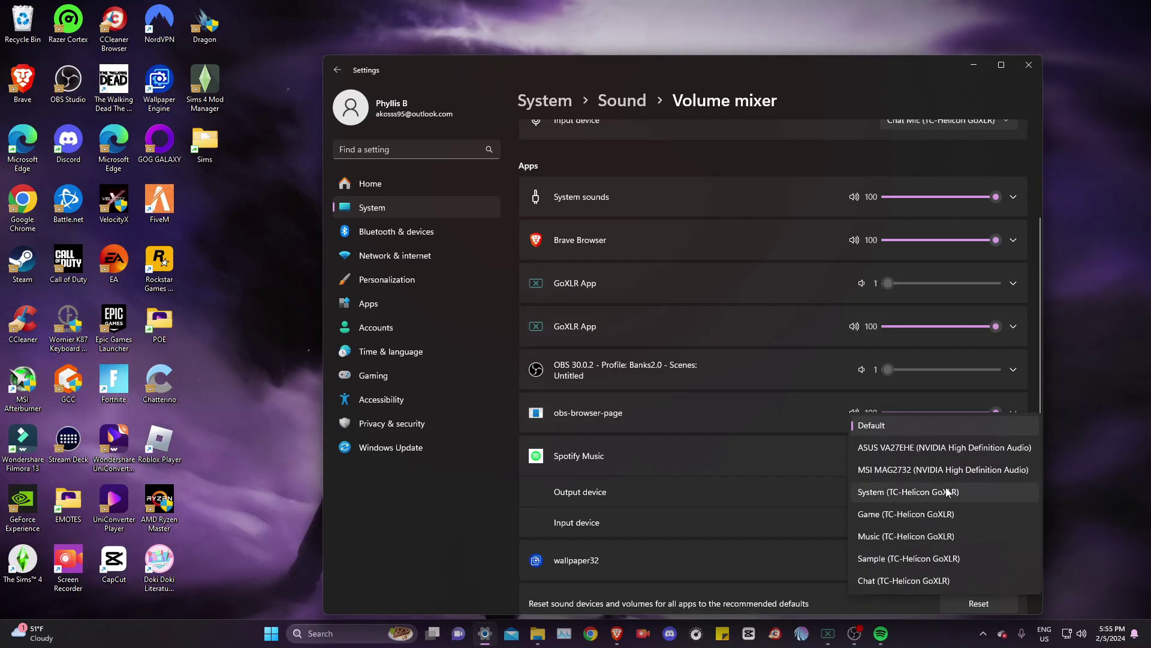
pyautogui.click(933, 534)
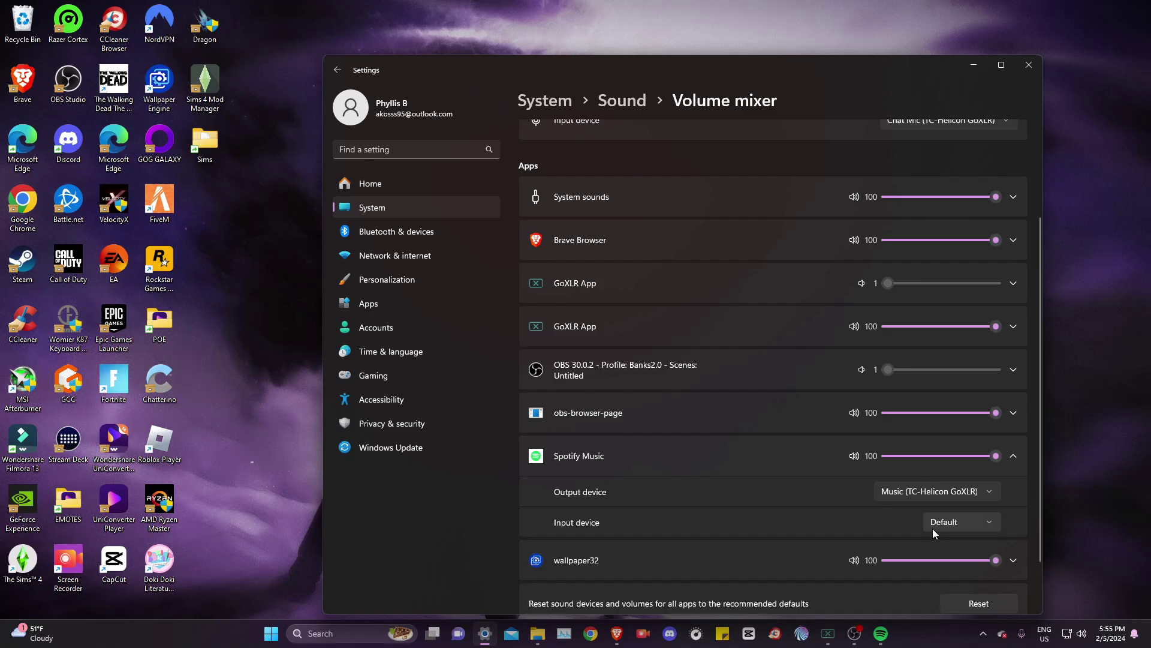
# Step: Minimize Windows Settings, bring OBS forward, then bring up the GoXLR App
pyautogui.click(973, 66)
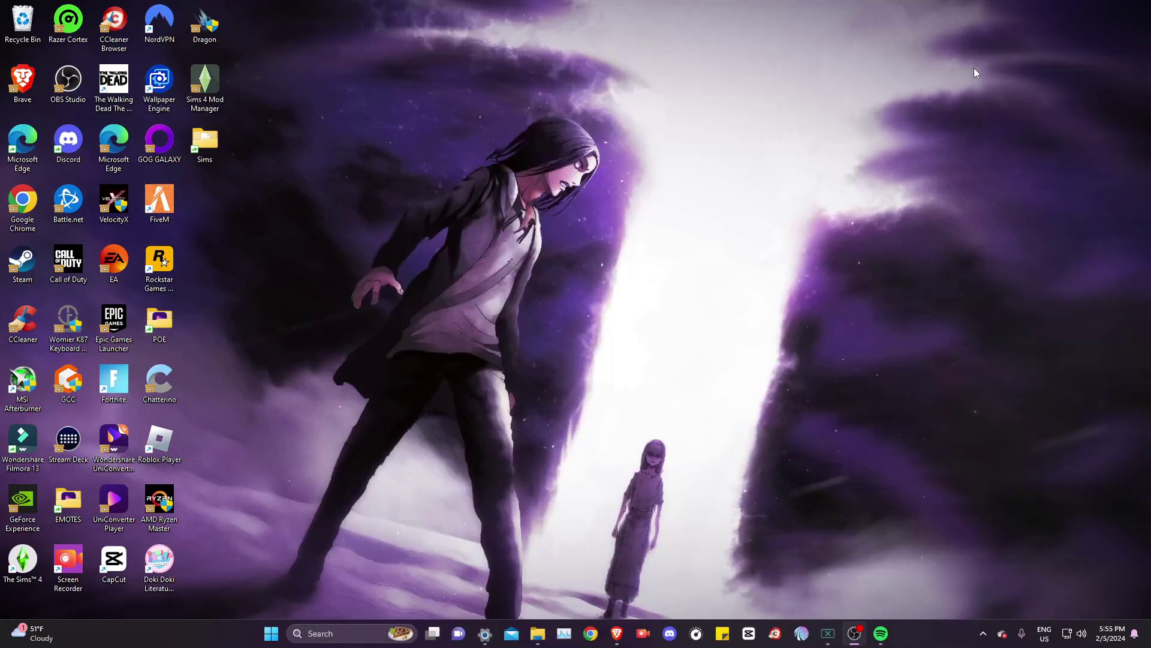
pyautogui.click(855, 634)
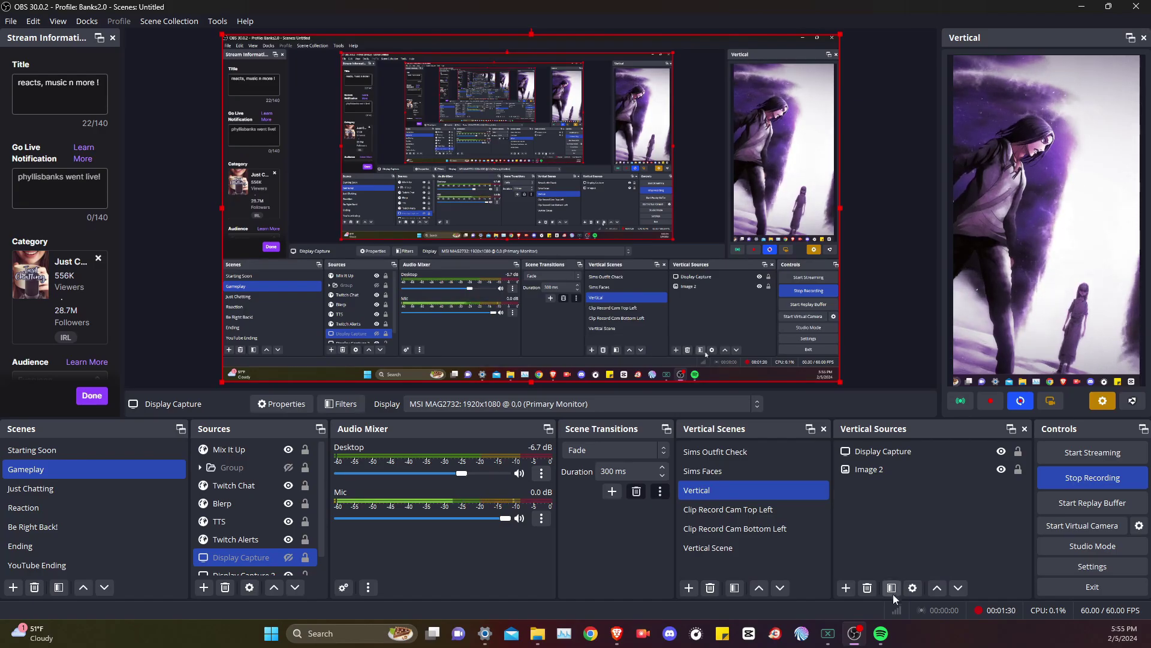
pyautogui.click(828, 633)
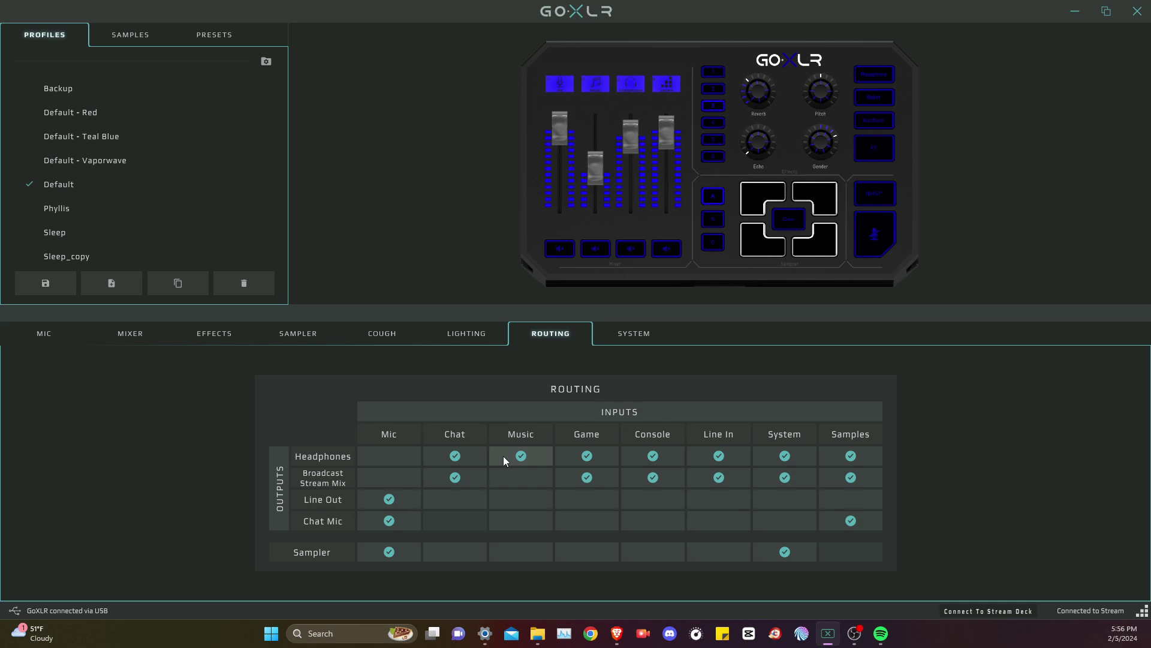
# Step: Create an Audio Output Capture named 'Music' on the Music (TC-Helicon GoXLR) device and confirm
pyautogui.click(1073, 10)
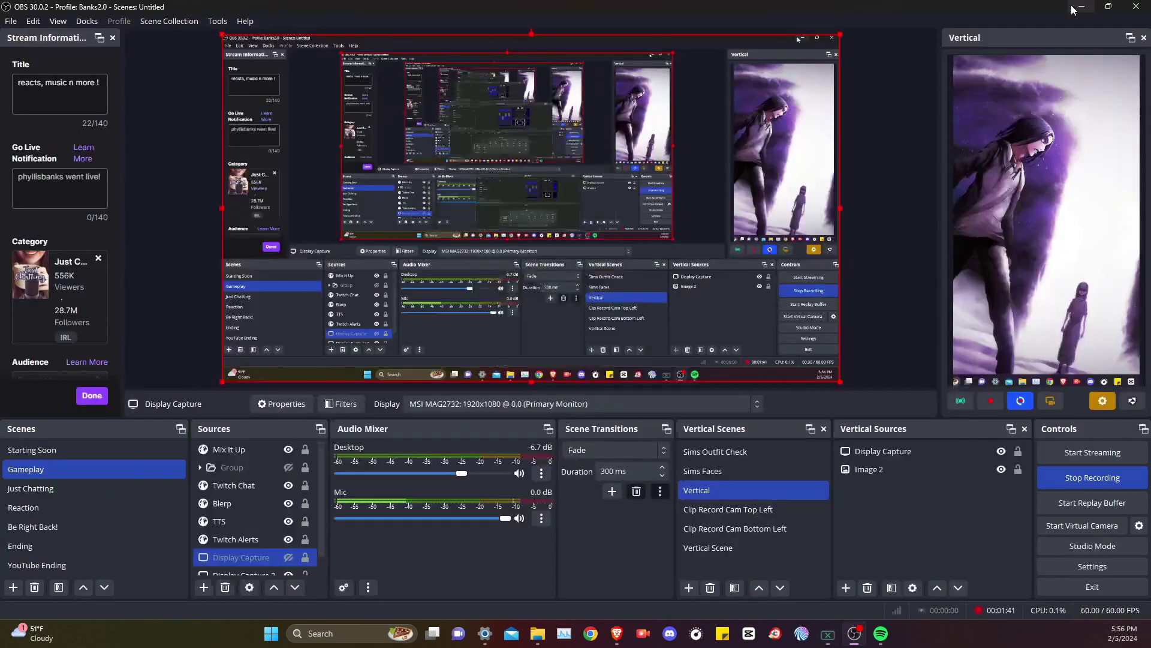
pyautogui.click(203, 589)
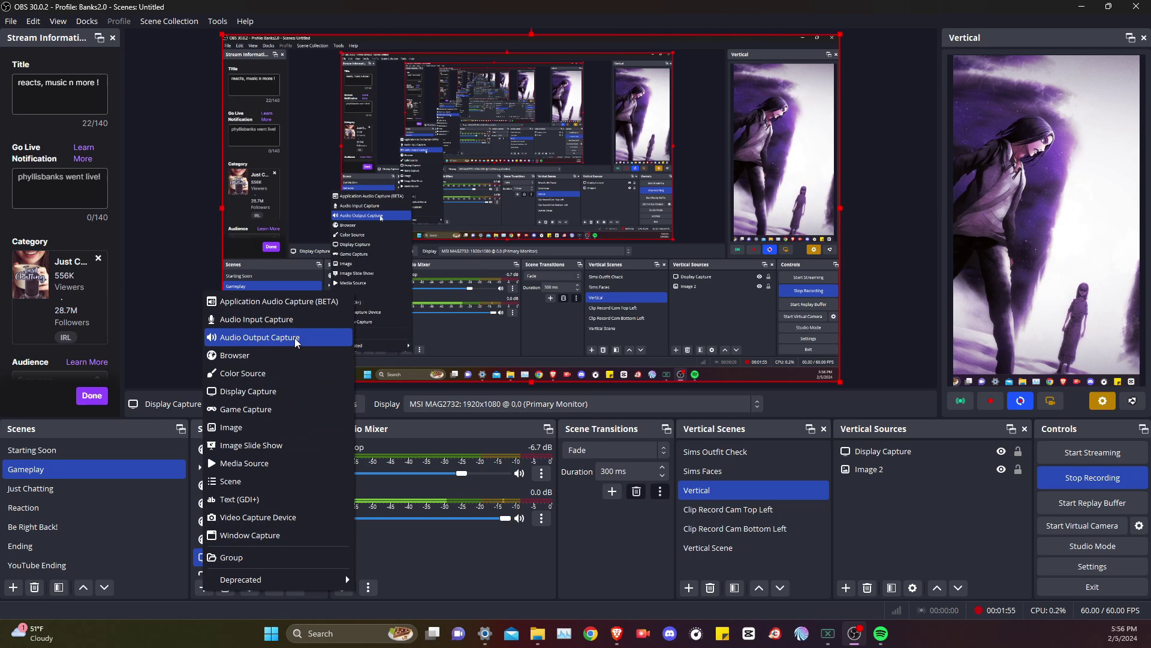
pyautogui.click(298, 340)
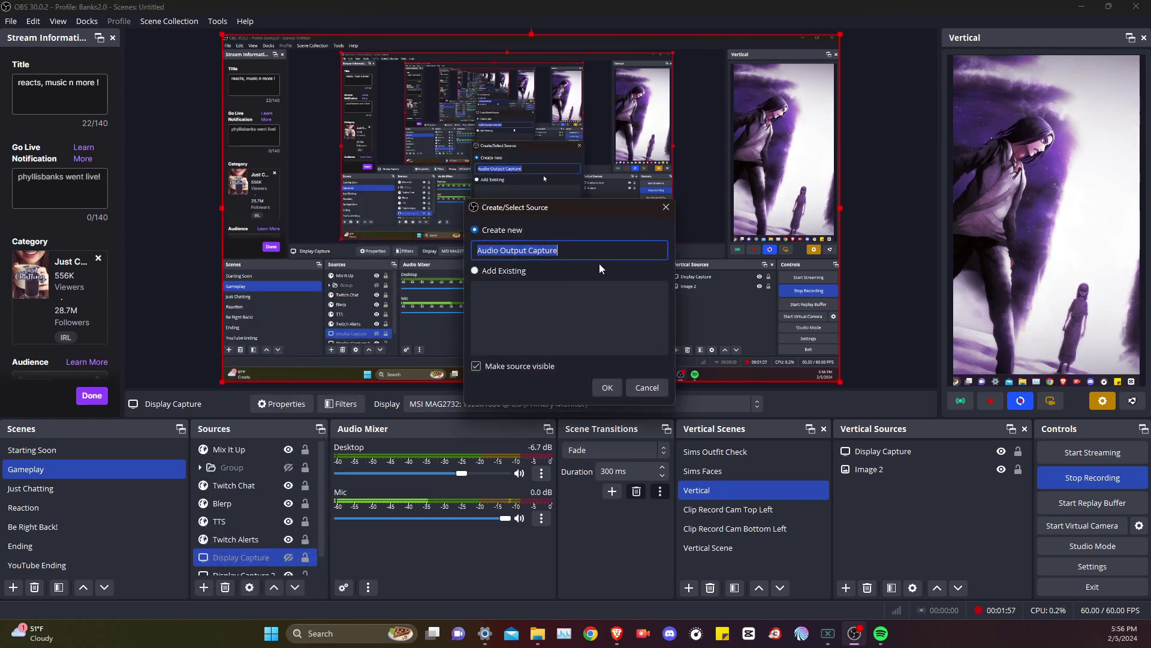
pyautogui.write('Music')
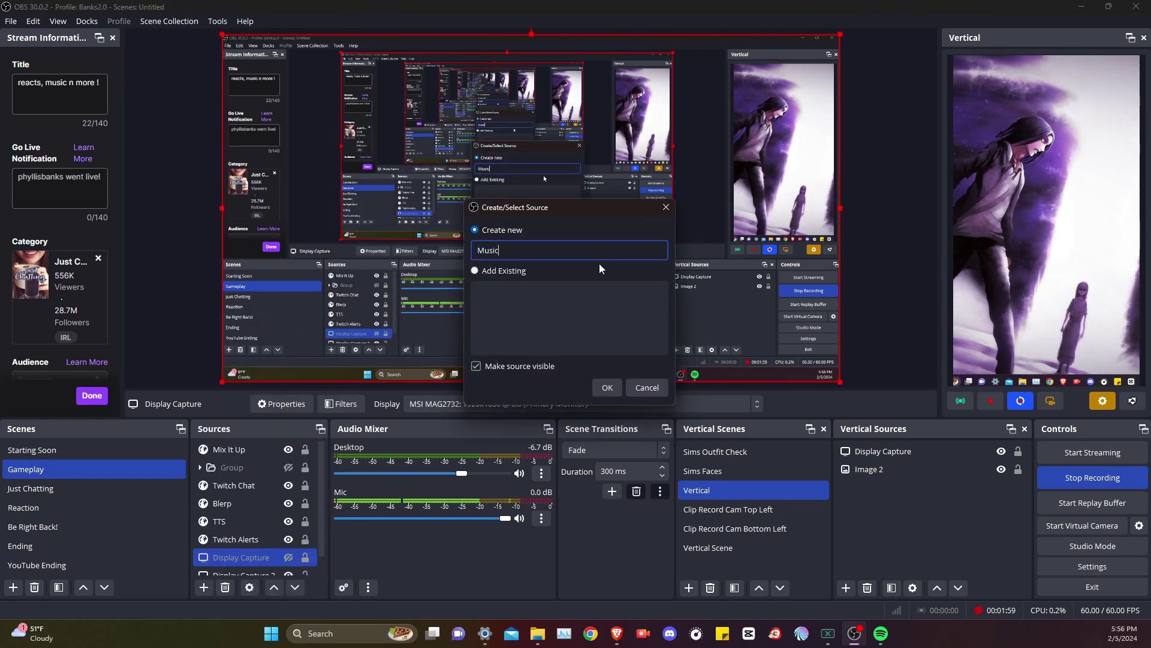
pyautogui.click(614, 385)
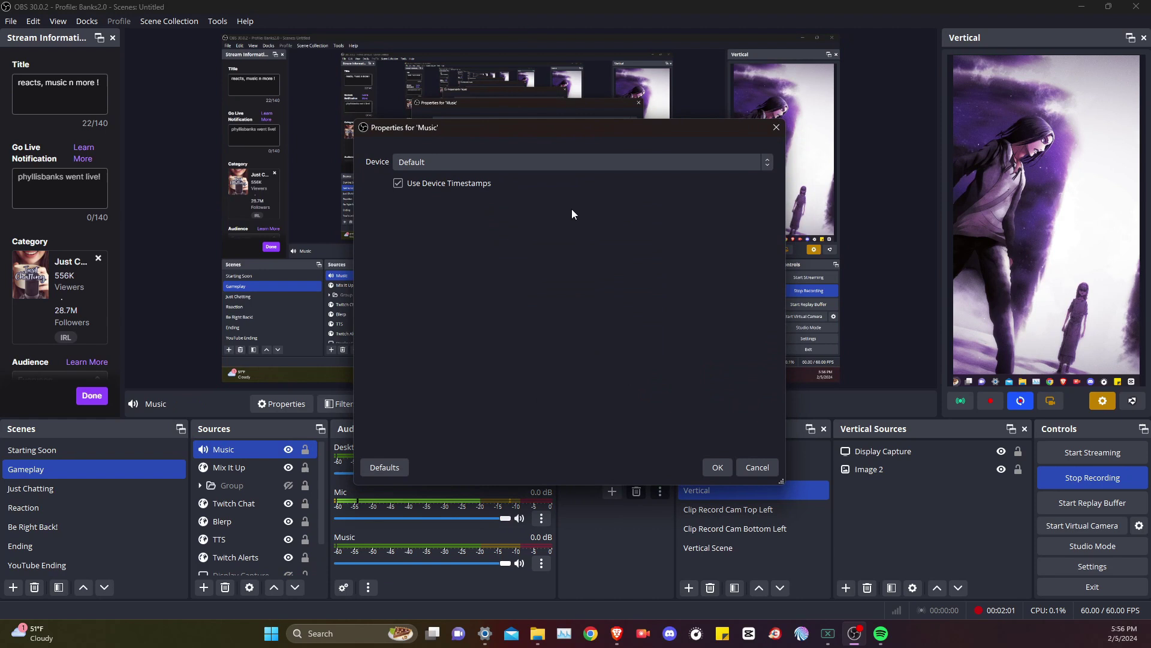
pyautogui.click(534, 165)
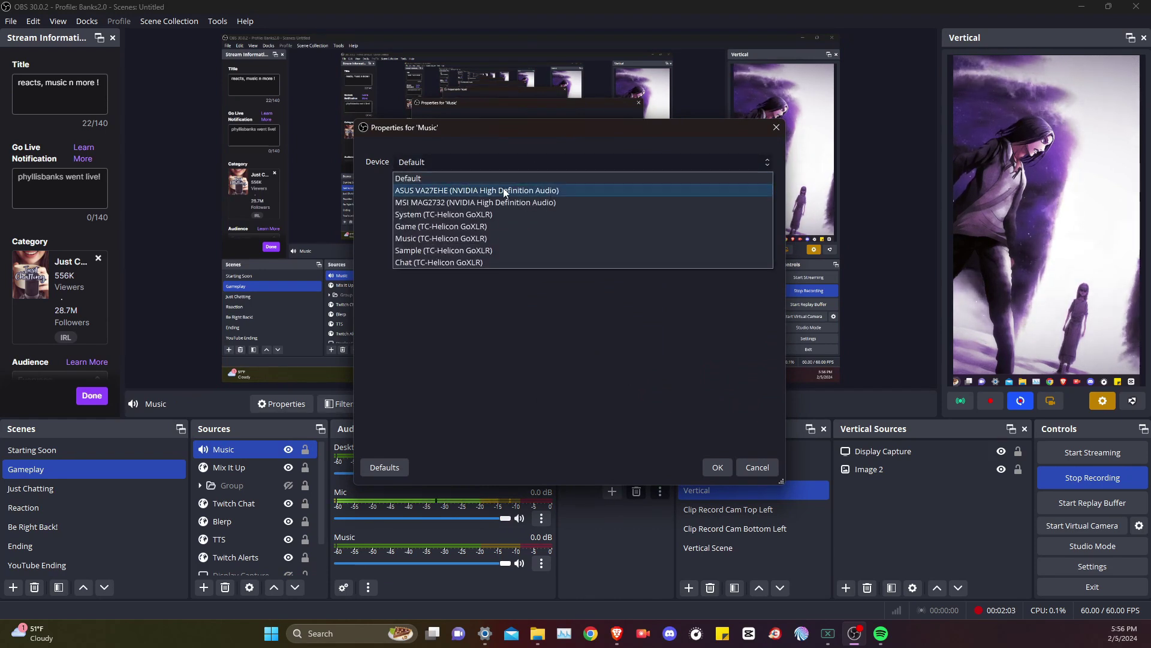
pyautogui.click(491, 237)
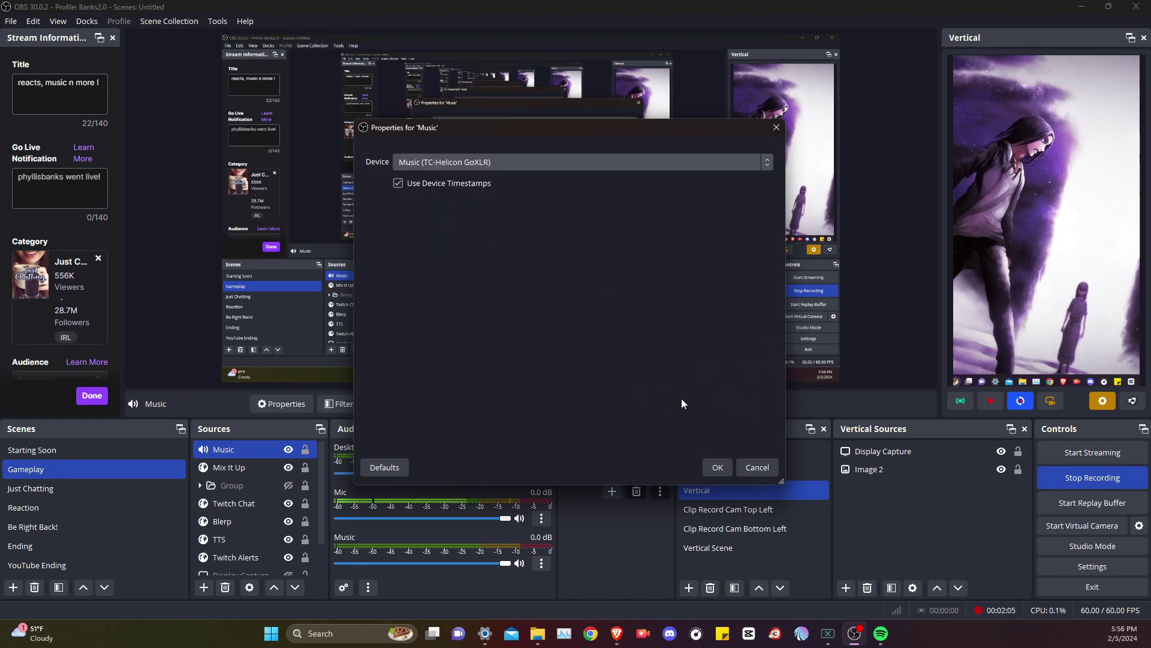
pyautogui.click(719, 467)
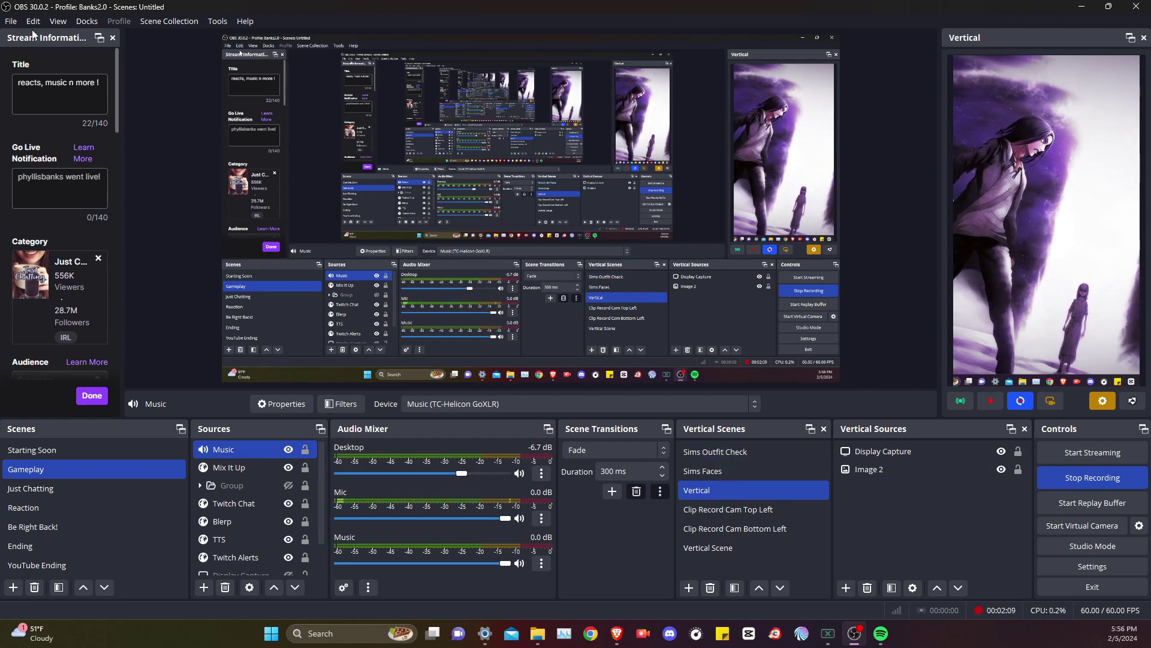
pyautogui.click(11, 21)
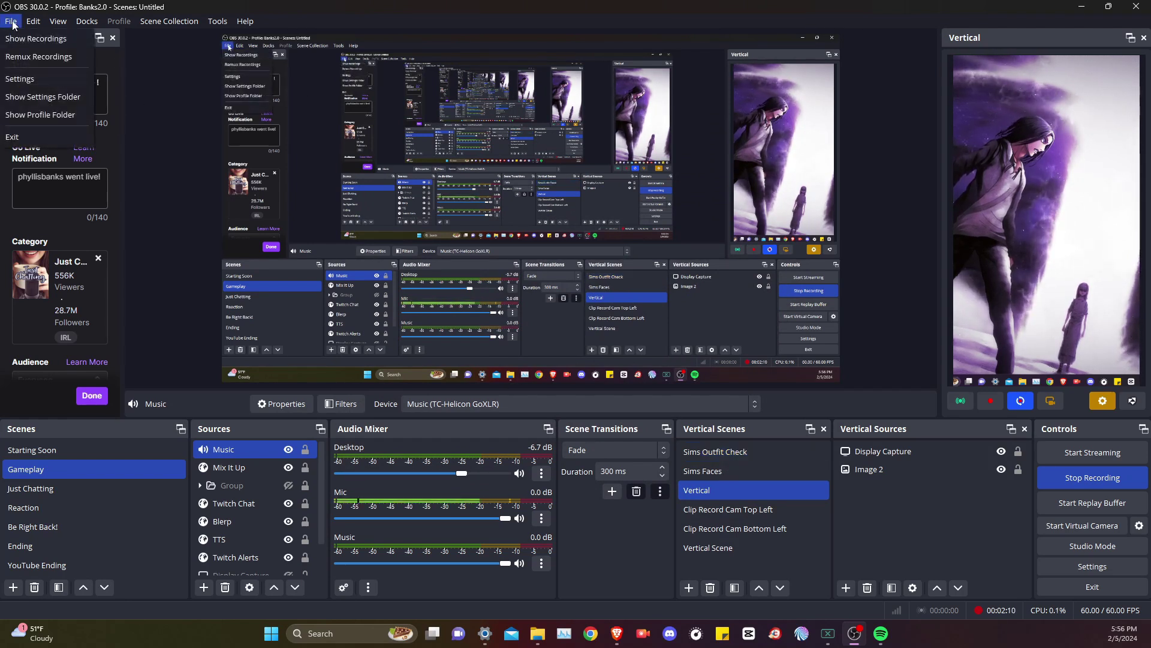
pyautogui.click(29, 78)
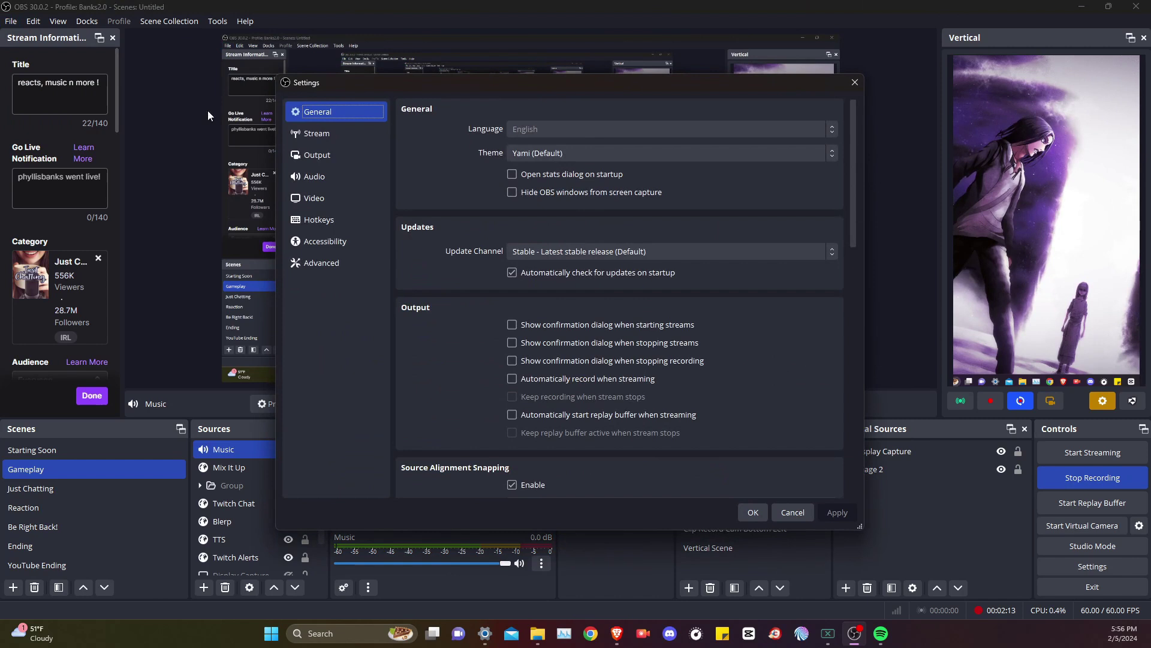
pyautogui.click(311, 154)
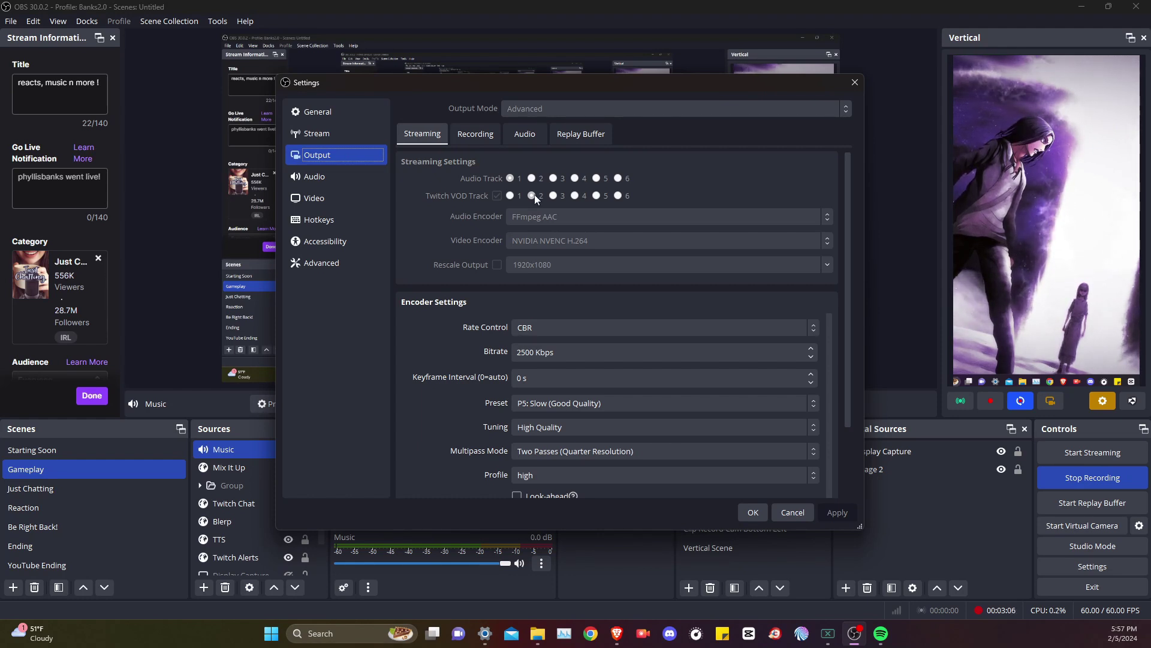
pyautogui.click(483, 141)
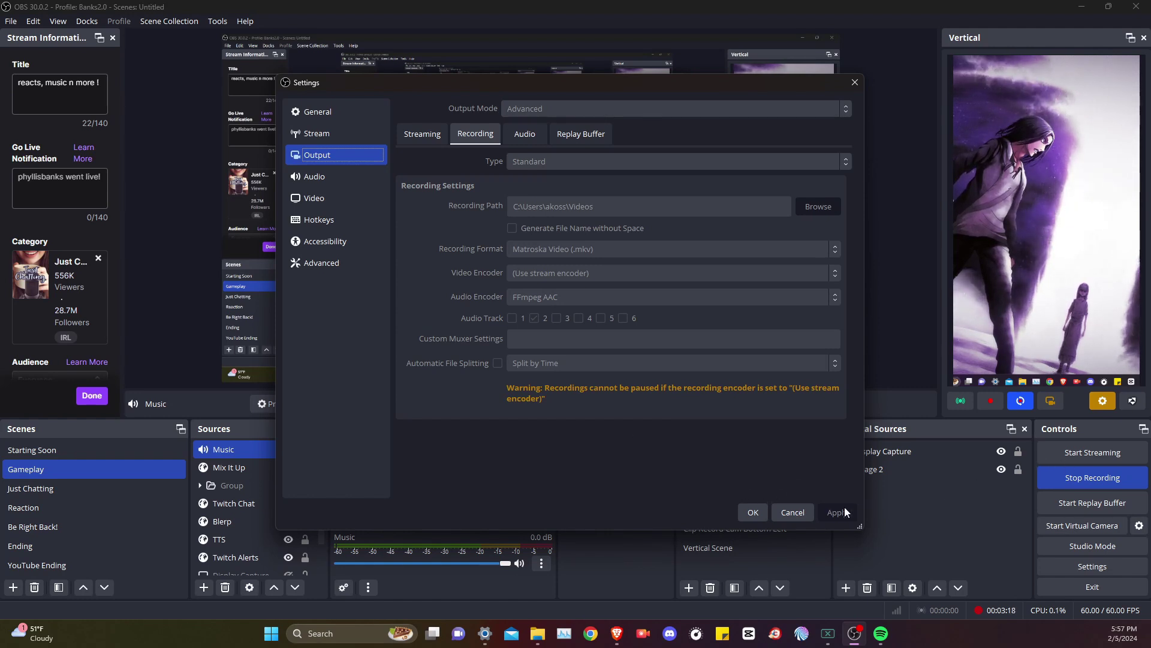
pyautogui.click(774, 512)
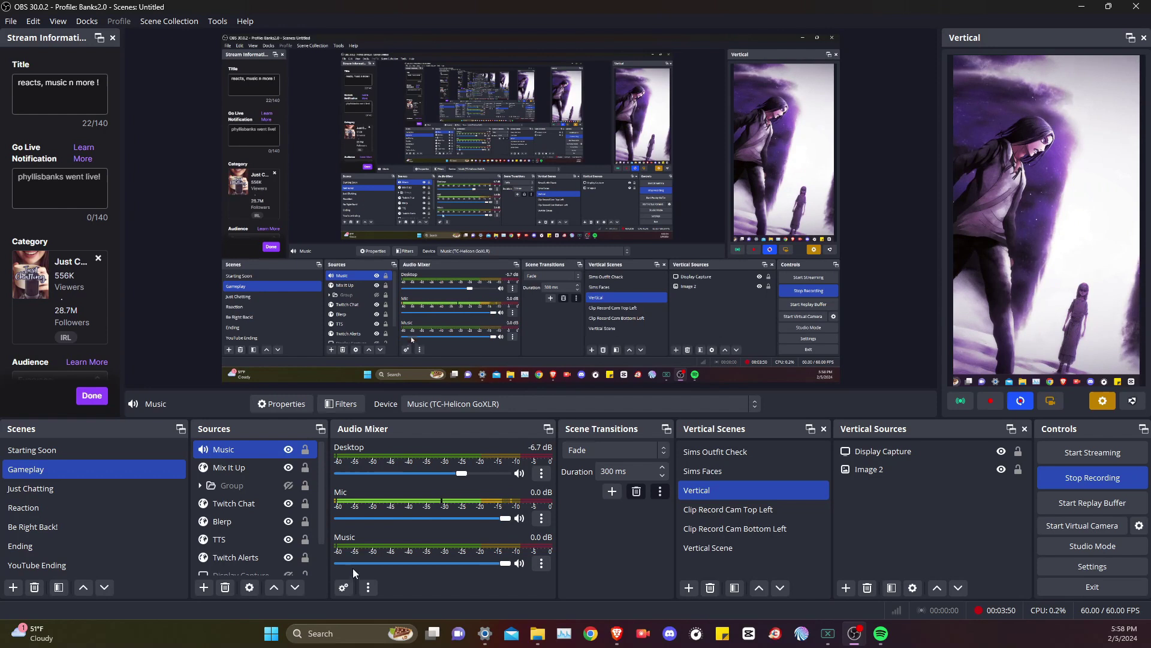
# Step: In Advanced Audio Properties, uncheck Track 2 for the Music source and close the dialog
pyautogui.click(344, 588)
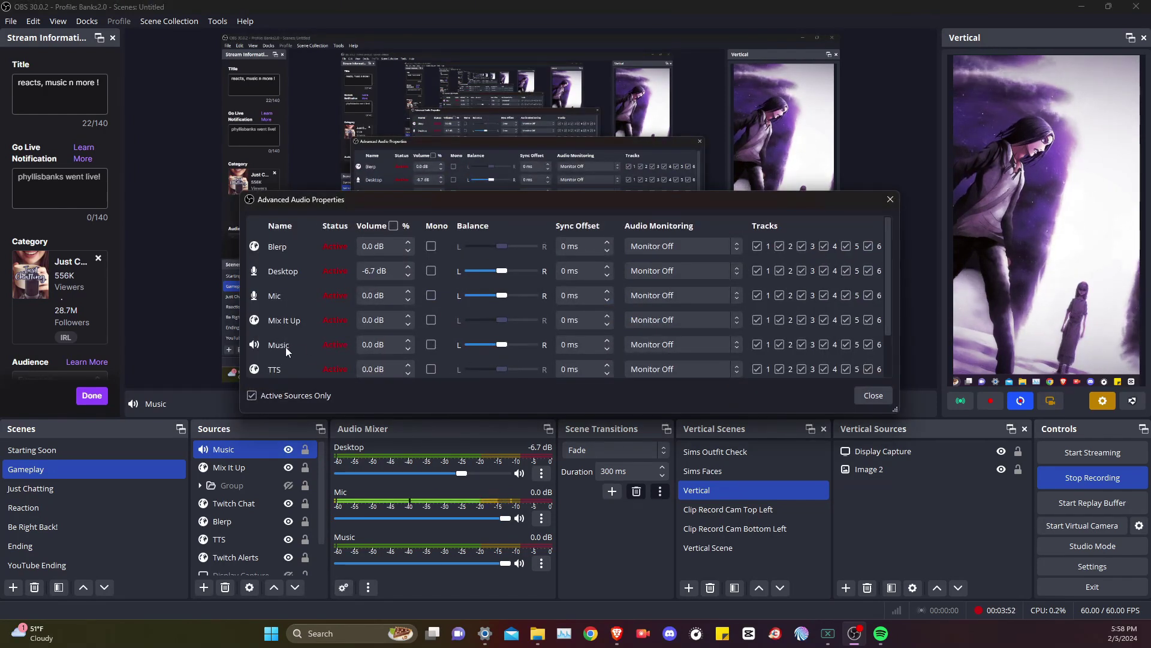
pyautogui.click(780, 345)
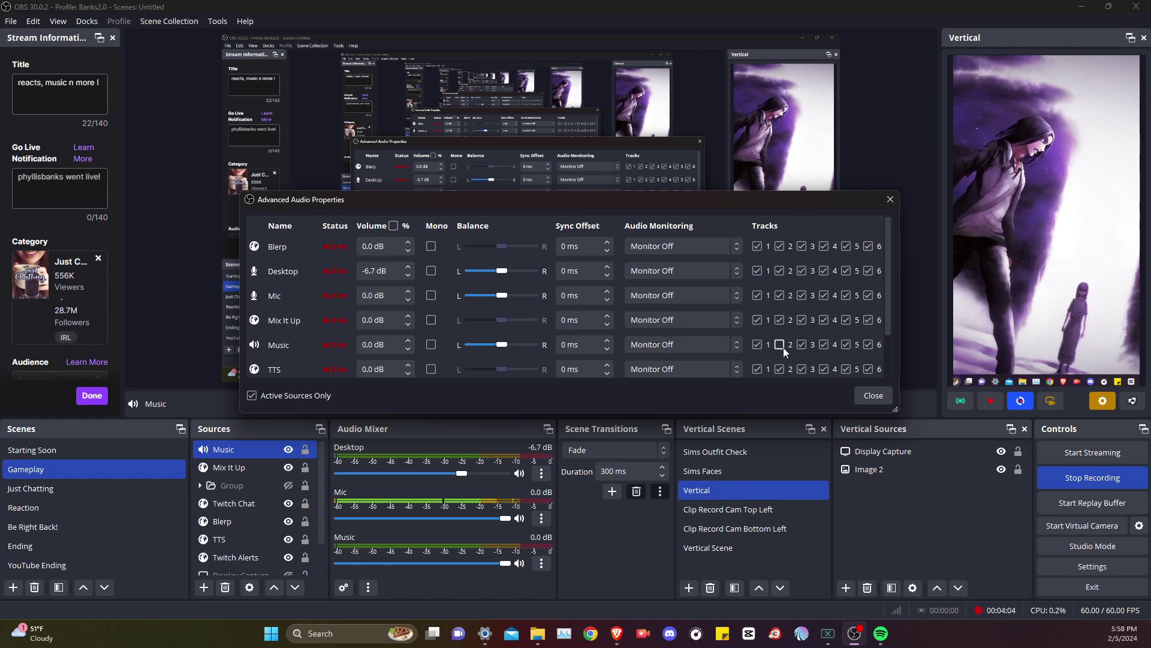
pyautogui.click(860, 393)
# Step: Start a song playing in Spotify, then return to OBS
pyautogui.click(880, 634)
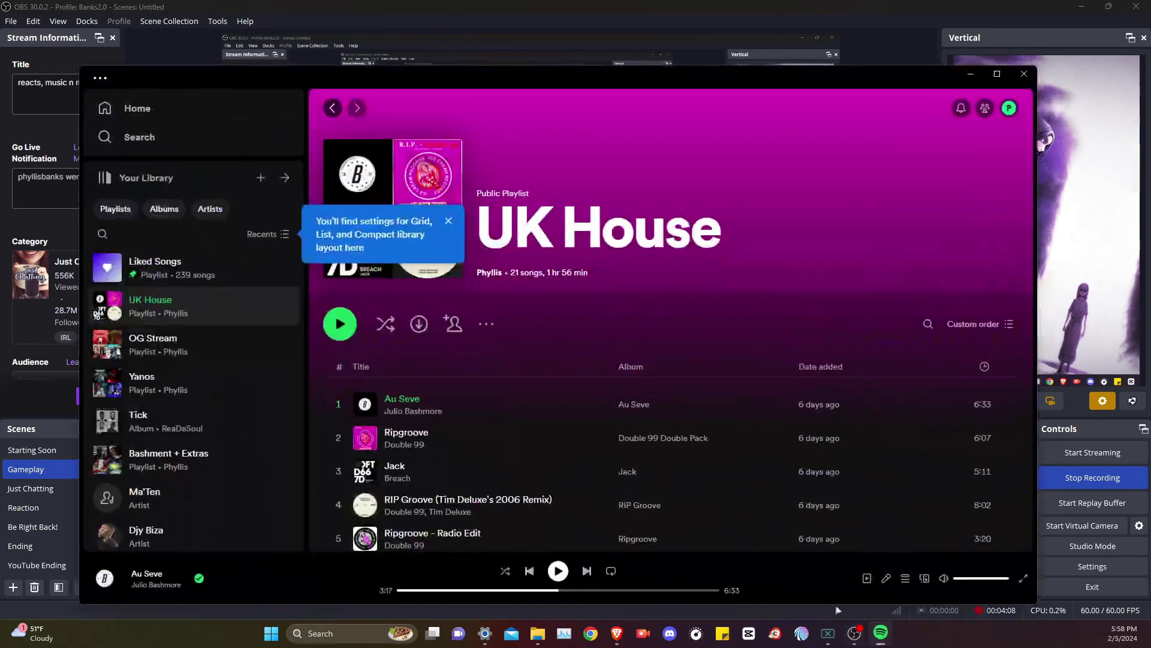
pyautogui.press('space')
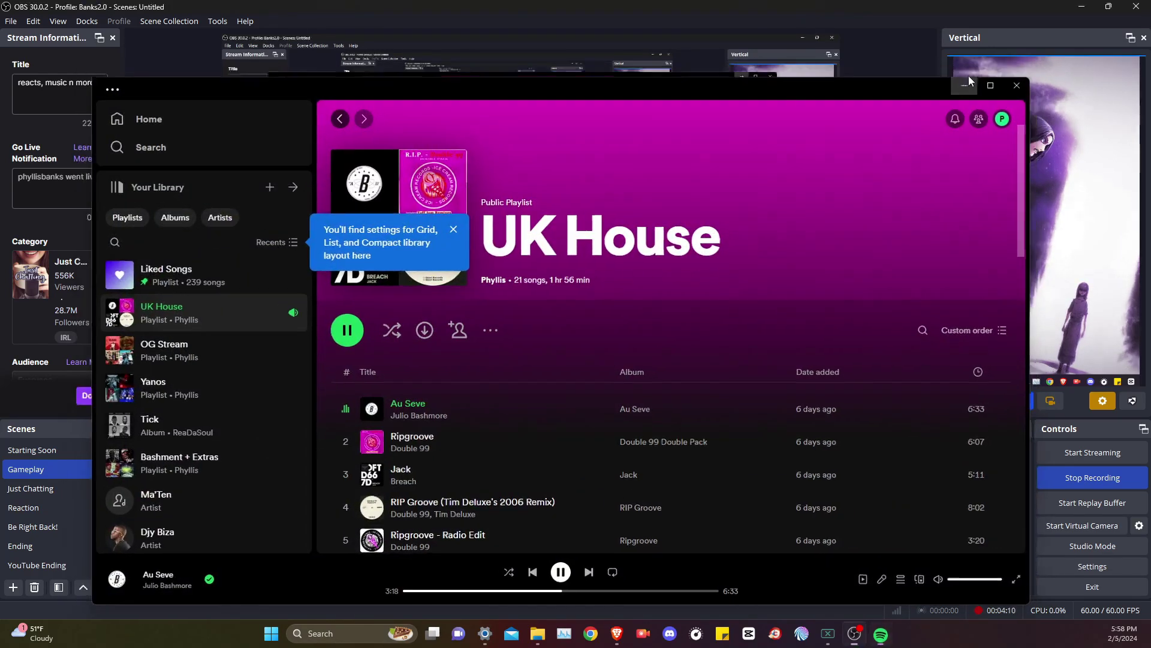
pyautogui.click(969, 78)
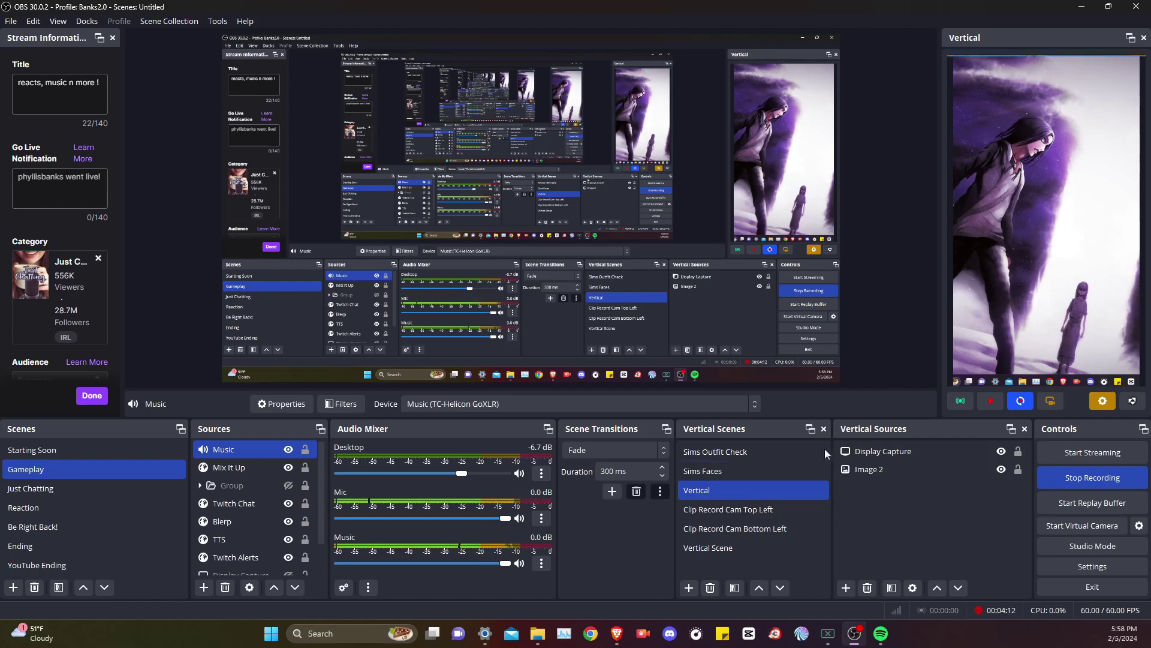
# Step: Lower the Music fader in stages through -27.7 and -37.1 dB down to -42.7 dB
pyautogui.moveTo(505, 563); pyautogui.dragTo(422, 563)
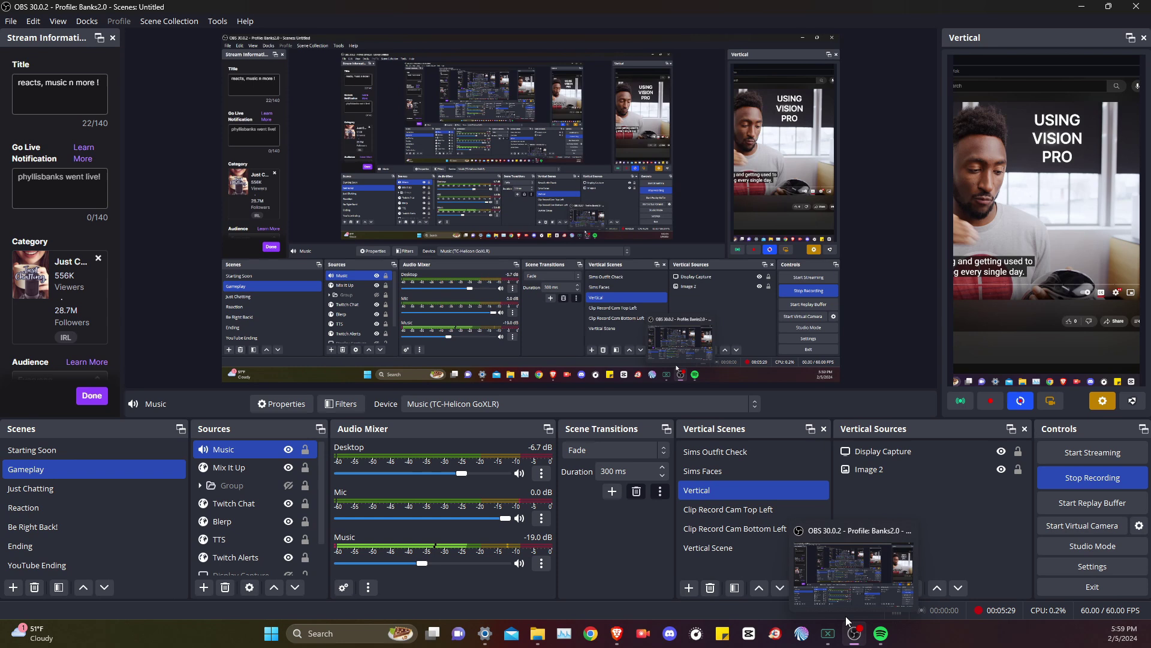
pyautogui.click(828, 633)
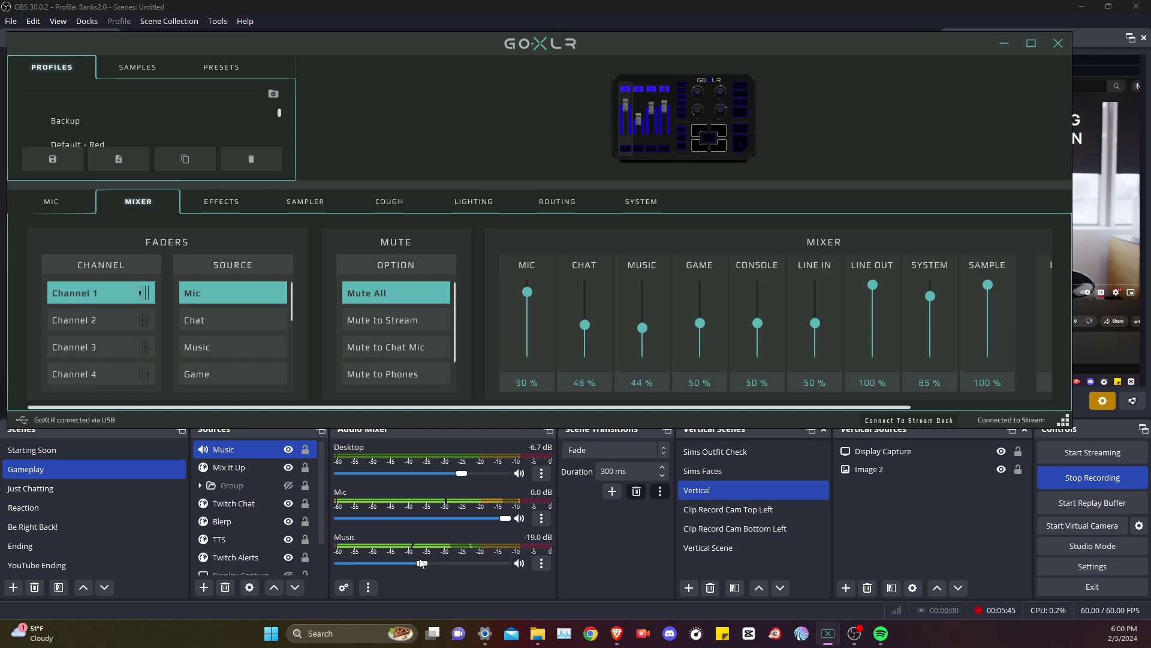
pyautogui.moveTo(421, 564); pyautogui.dragTo(408, 566)
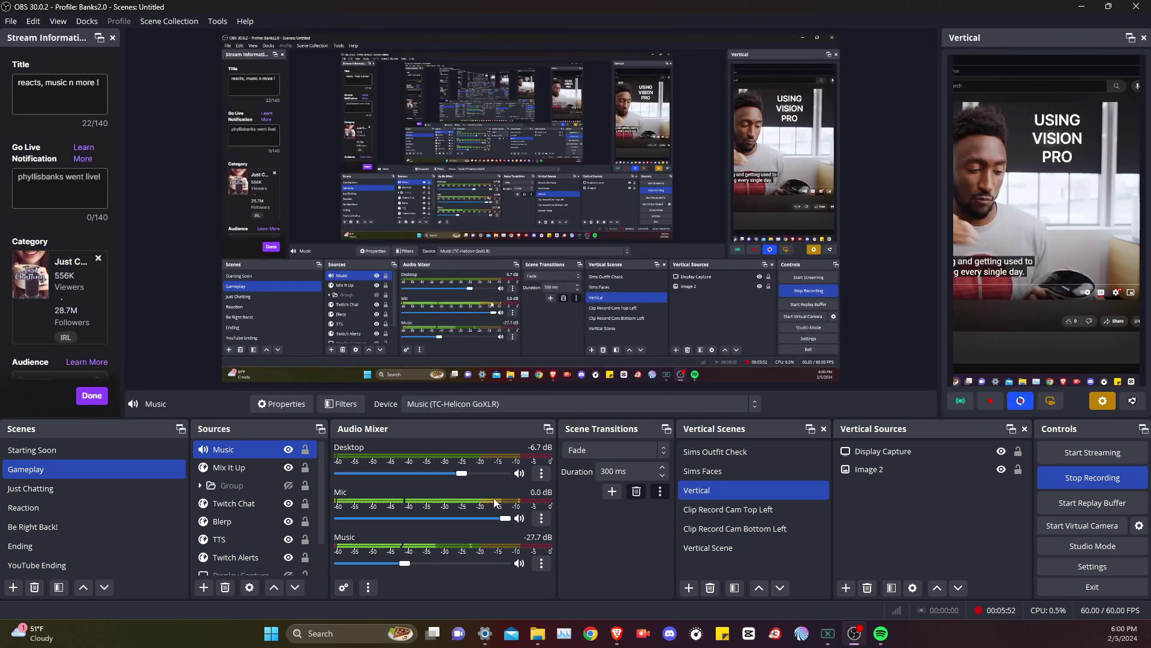
pyautogui.moveTo(403, 566); pyautogui.dragTo(392, 567)
pyautogui.moveTo(394, 564); pyautogui.dragTo(383, 565)
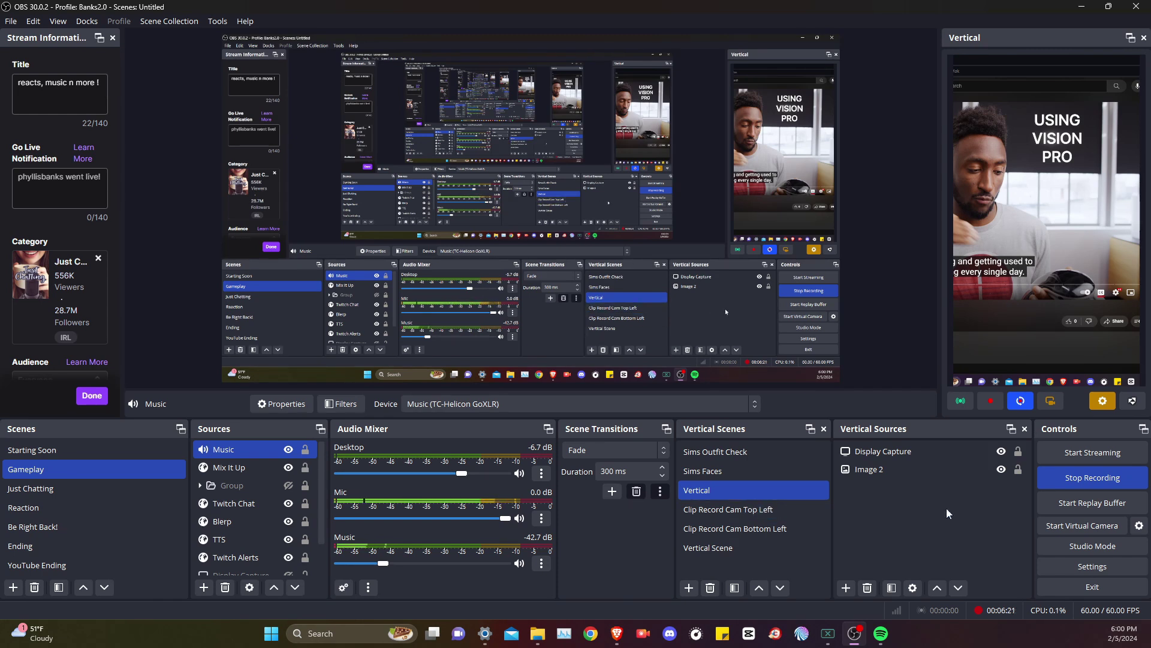
pyautogui.click(751, 531)
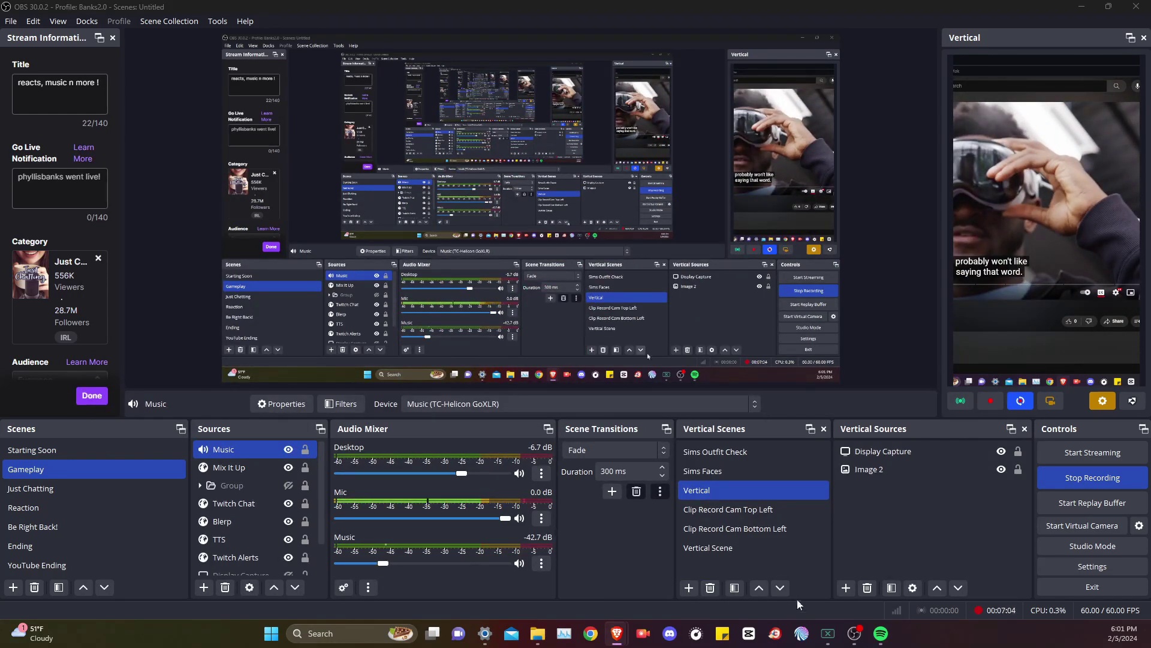
# Step: Bring the GoXLR App forward on its Mixer page and set the Music slider to about 44%
pyautogui.click(827, 633)
pyautogui.click(866, 451)
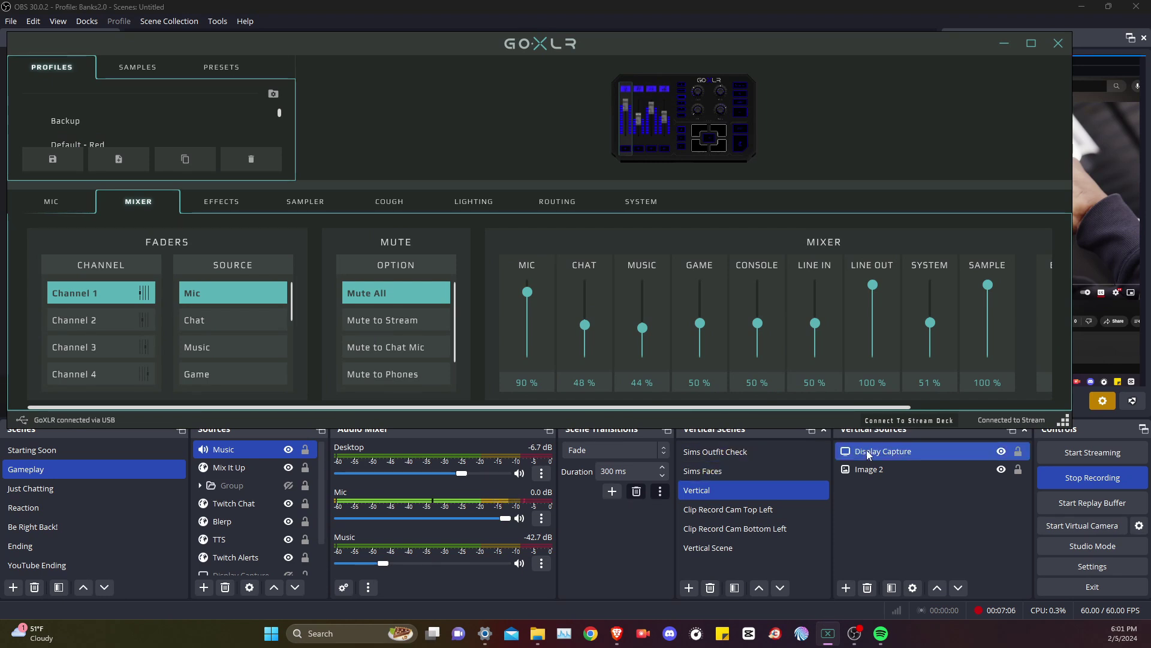